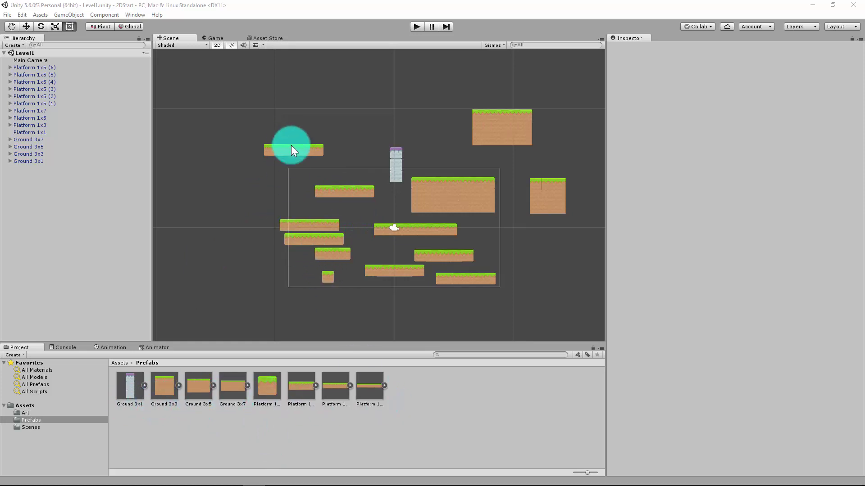
# Select the Hierarchy range from Ground 3x1 up to Platform 1x5 (6)
pyautogui.click(305, 142)
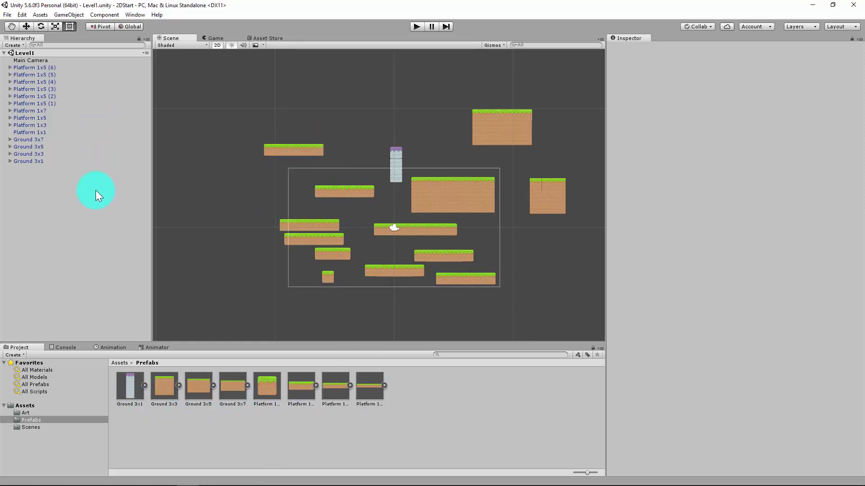
pyautogui.click(28, 161)
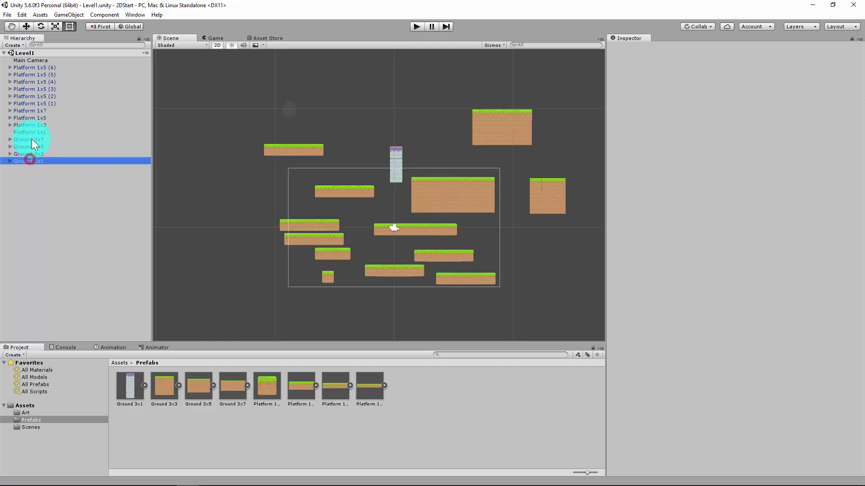
pyautogui.keyDown('shift'); pyautogui.click(38, 69); pyautogui.keyUp('shift')
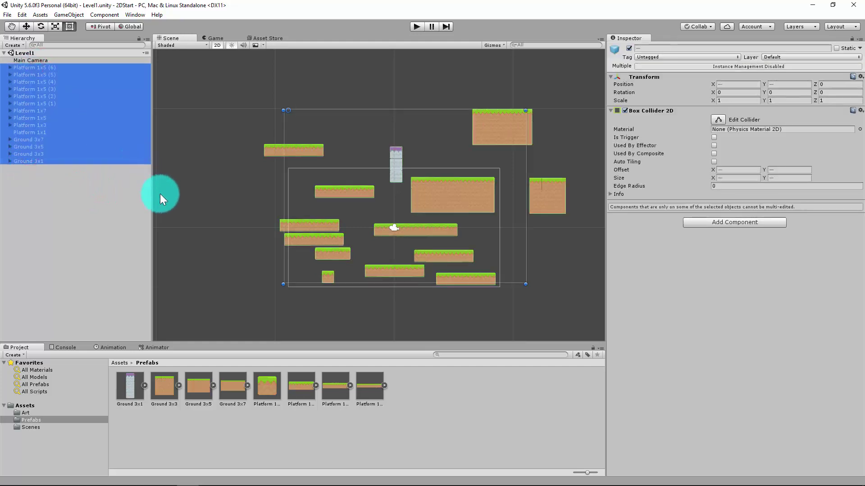
# Delete the selected platforms and grounds, then place two Ground 3x5 prefabs side by side
pyautogui.press('Delete')
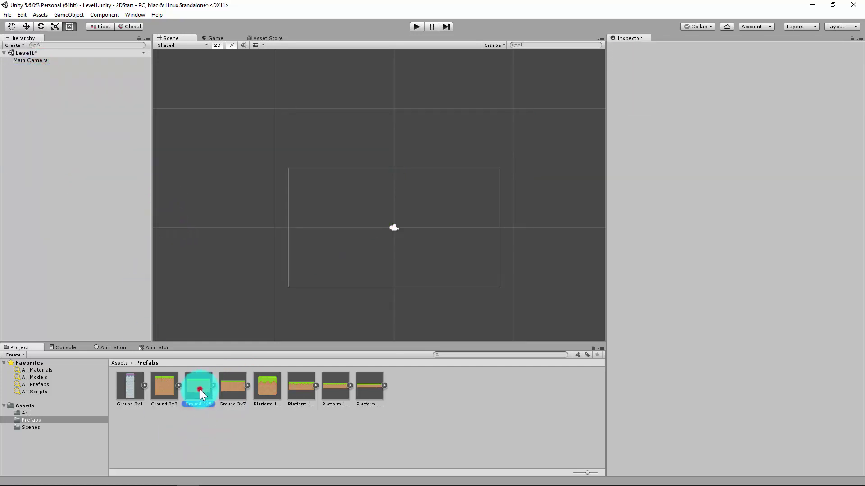
pyautogui.moveTo(199, 389); pyautogui.dragTo(279, 264)
pyautogui.moveTo(185, 380); pyautogui.dragTo(371, 267)
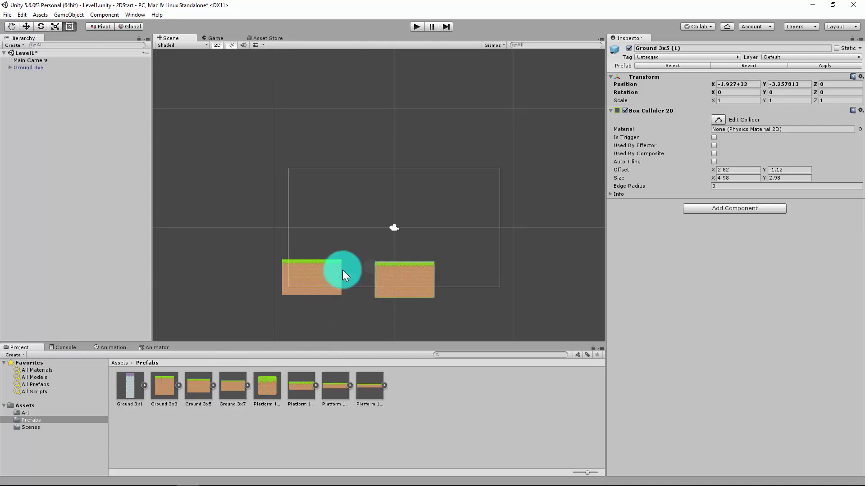
pyautogui.click(32, 410)
pyautogui.click(28, 407)
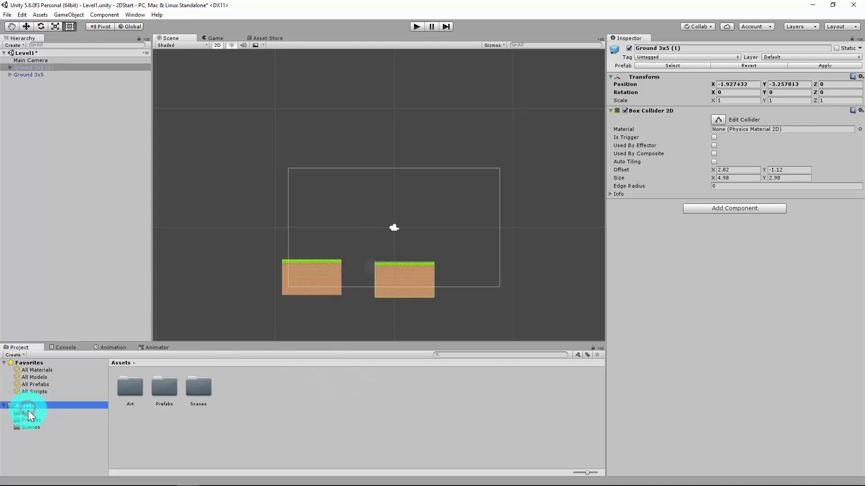
# Drag sprites_19 from the Assets > Art sprite sheet into the scene above the left ground
pyautogui.click(28, 411)
pyautogui.click(144, 385)
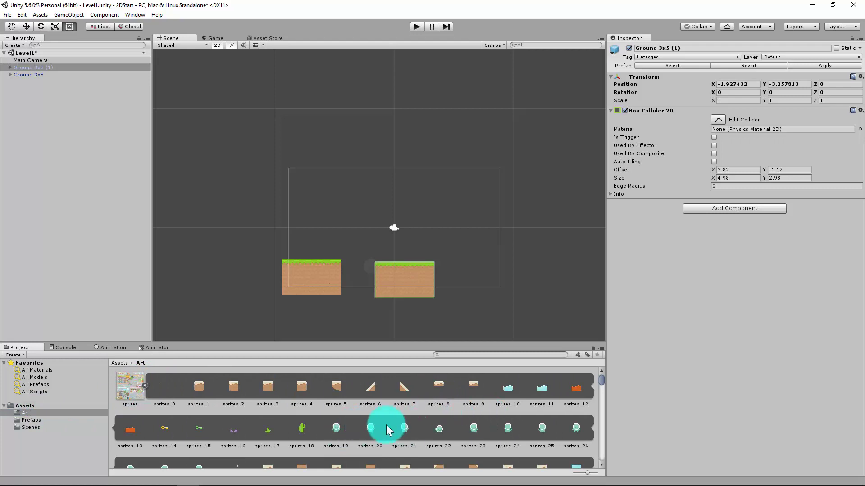
pyautogui.click(336, 428)
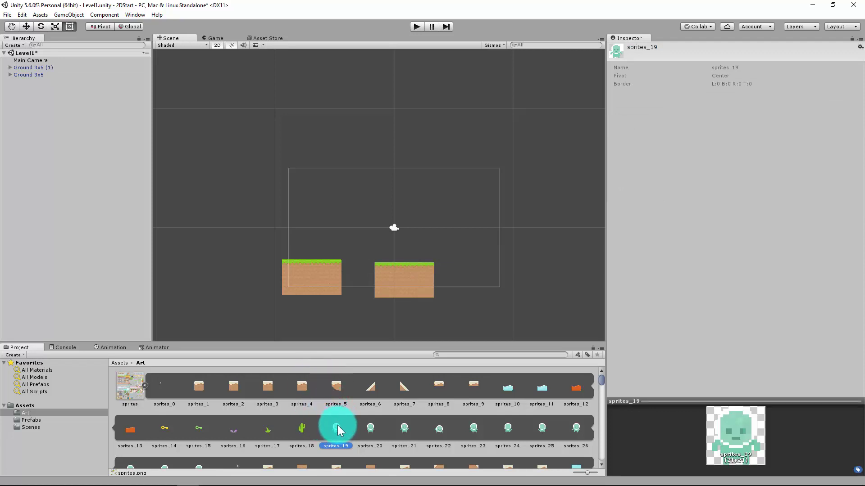
pyautogui.moveTo(336, 431); pyautogui.dragTo(340, 231)
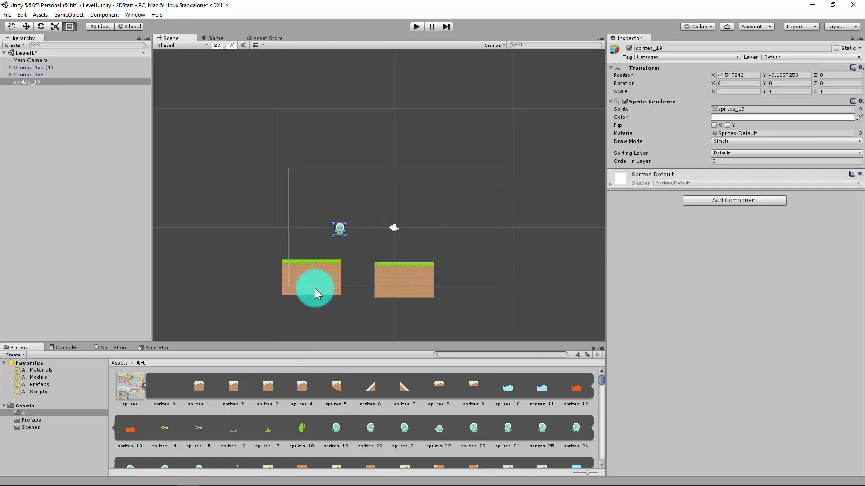
pyautogui.scroll(1, 341, 227)
pyautogui.scroll(4, 344, 244)
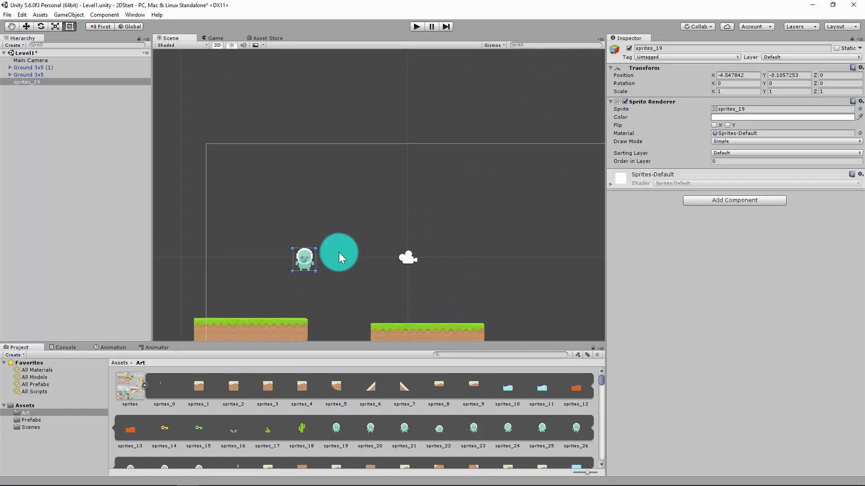
pyautogui.moveTo(339, 252); pyautogui.dragTo(401, 172, button='middle')
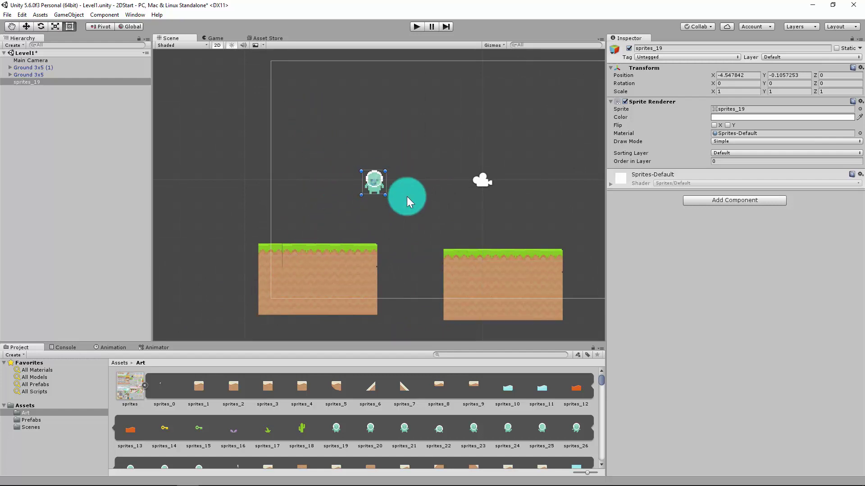
# Rename the sprites_19 Hierarchy object to Player1
pyautogui.rightClick(44, 85)
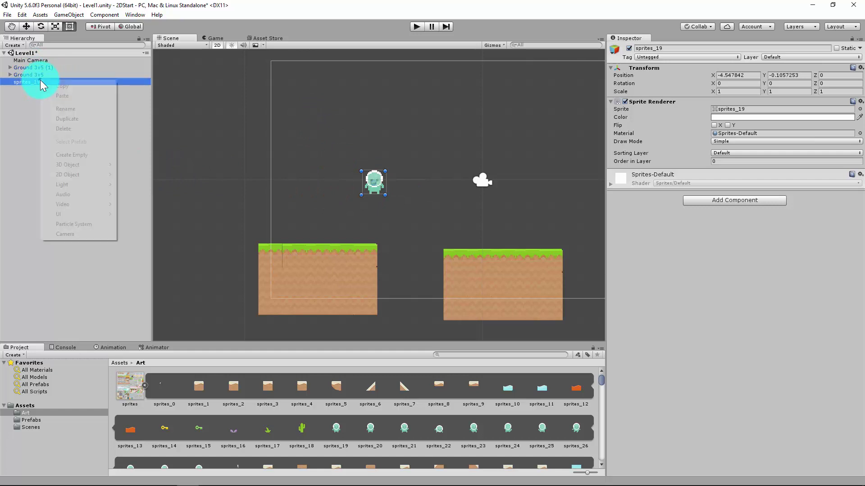
pyautogui.click(77, 111)
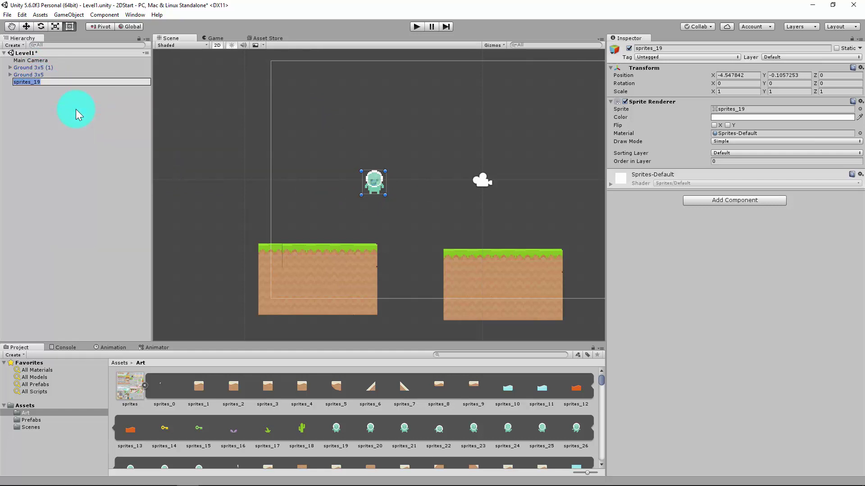
pyautogui.write('Player1')
pyautogui.press('Return')
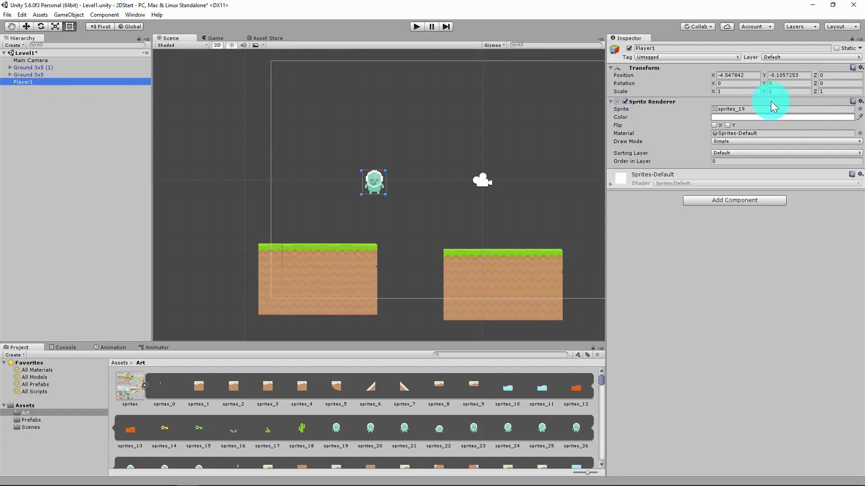
pyautogui.click(859, 109)
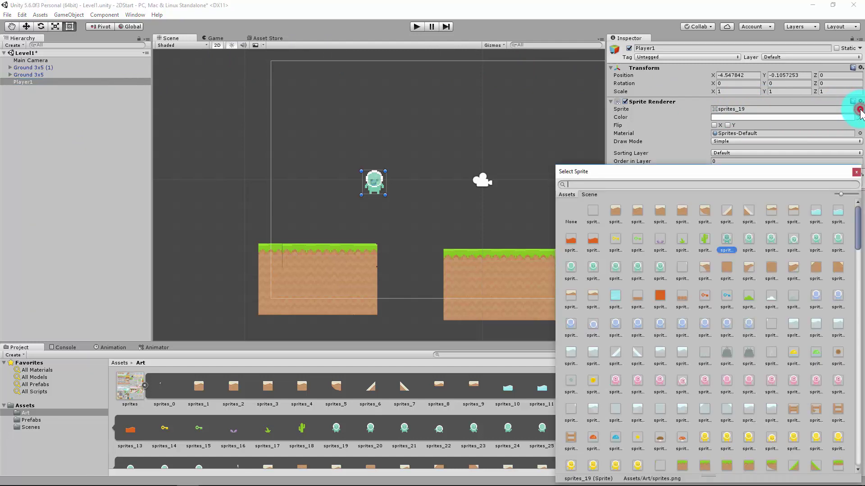
pyautogui.click(615, 383)
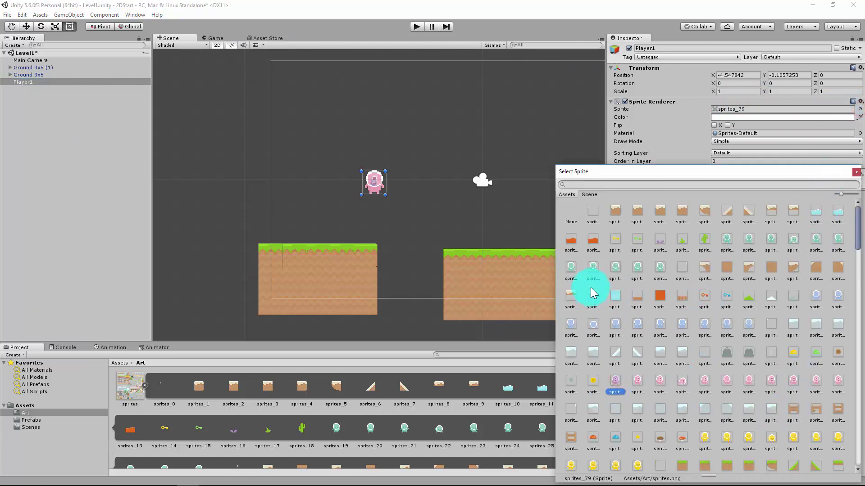
pyautogui.click(726, 239)
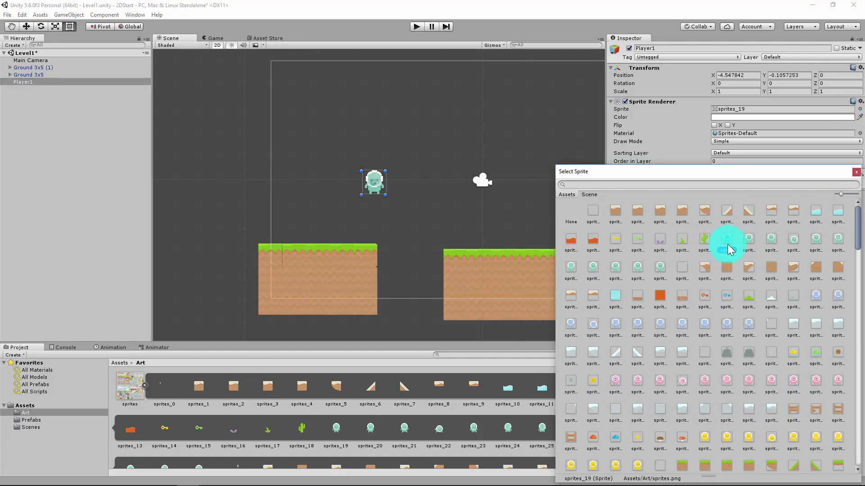
pyautogui.click(527, 120)
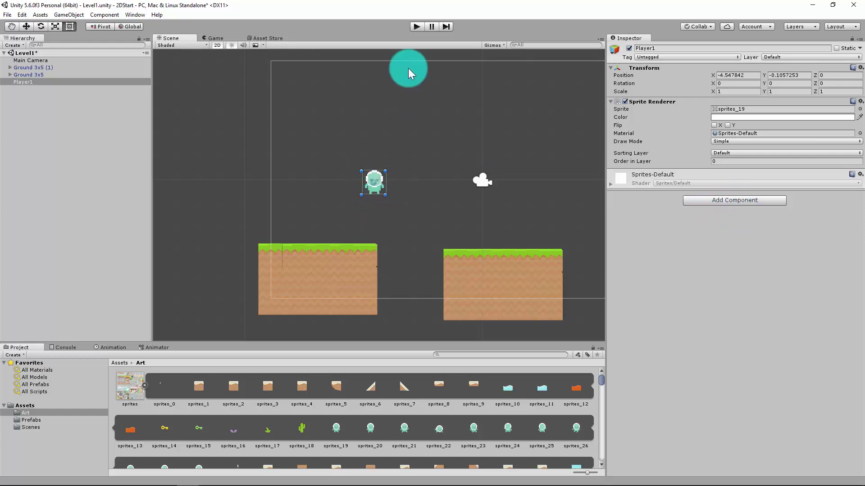
pyautogui.click(416, 28)
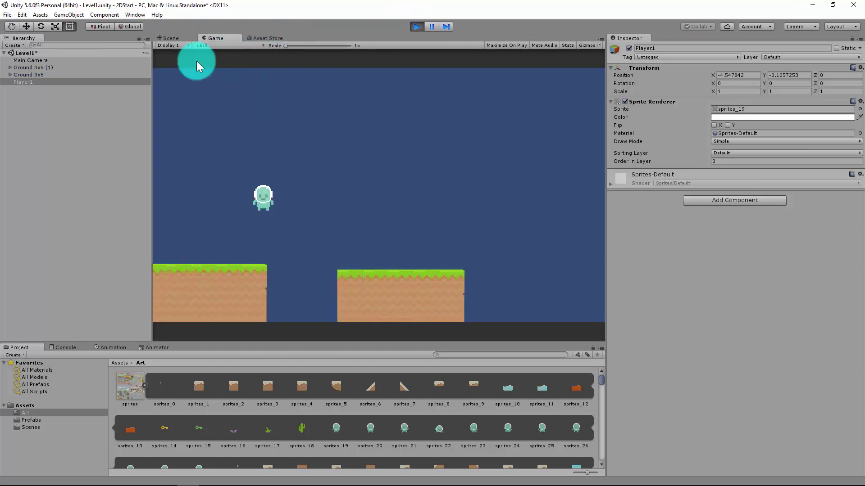
pyautogui.click(176, 37)
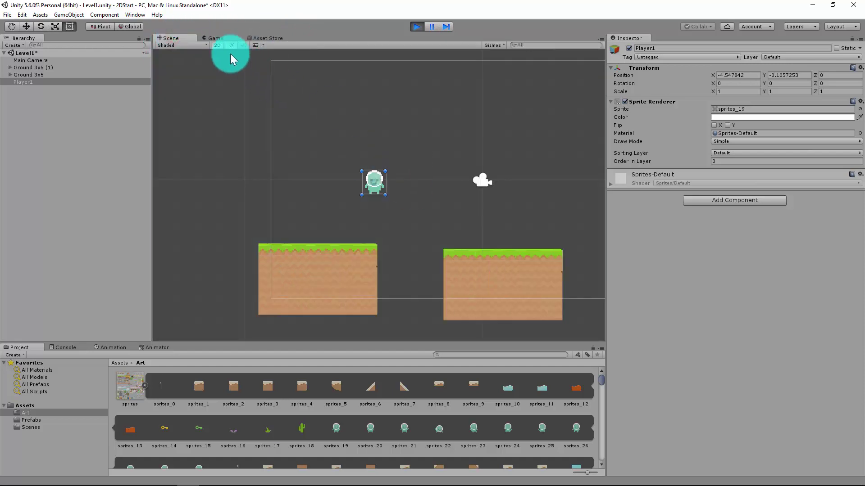
pyautogui.click(213, 40)
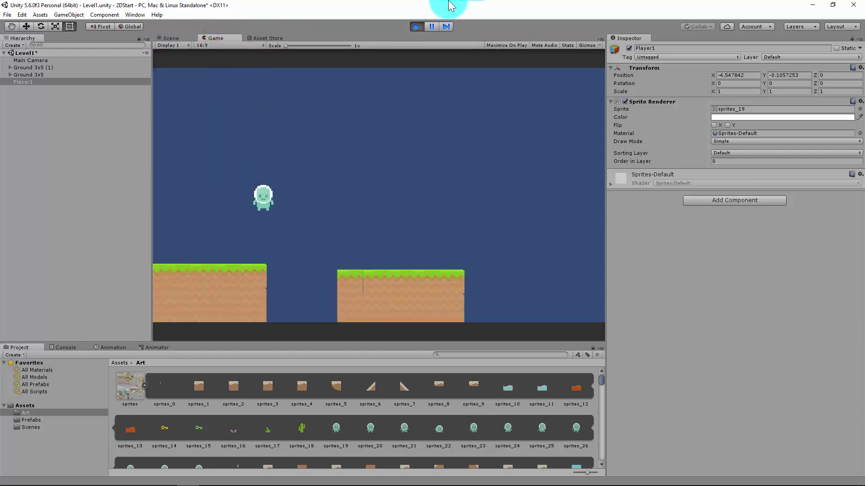
pyautogui.click(417, 26)
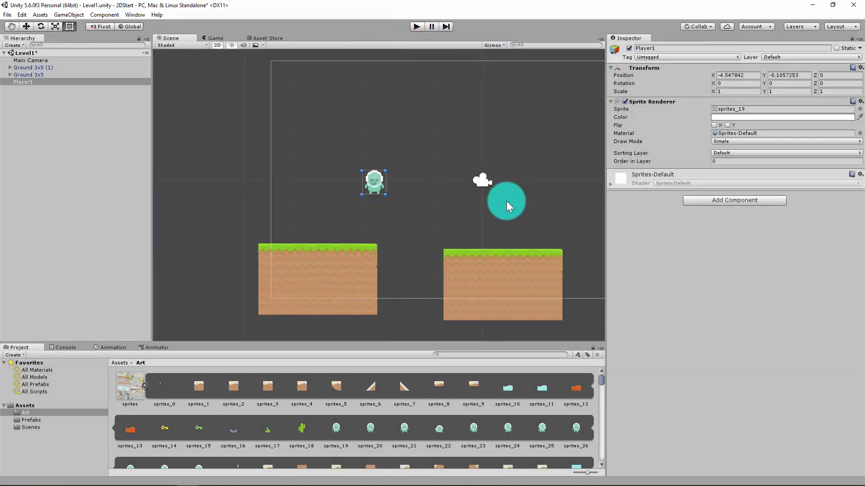
# Add a Box Collider 2D to Player1 and size it to 0.55 by 0.85
pyautogui.click(736, 201)
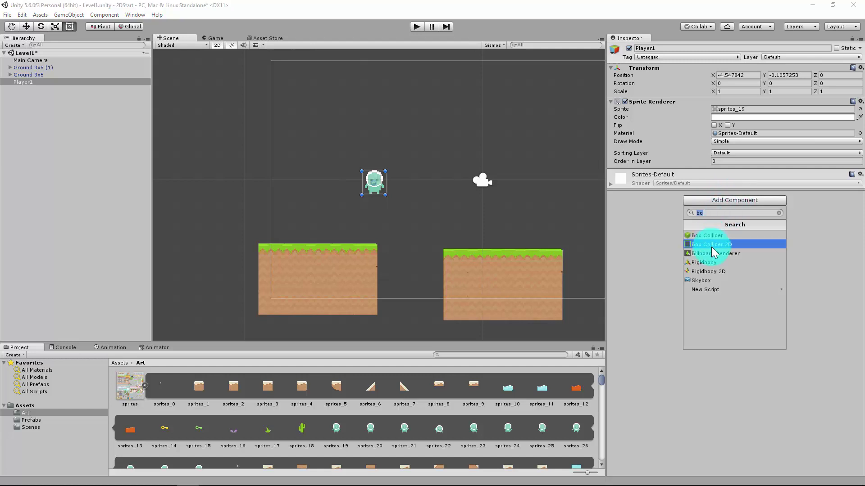
pyautogui.click(731, 246)
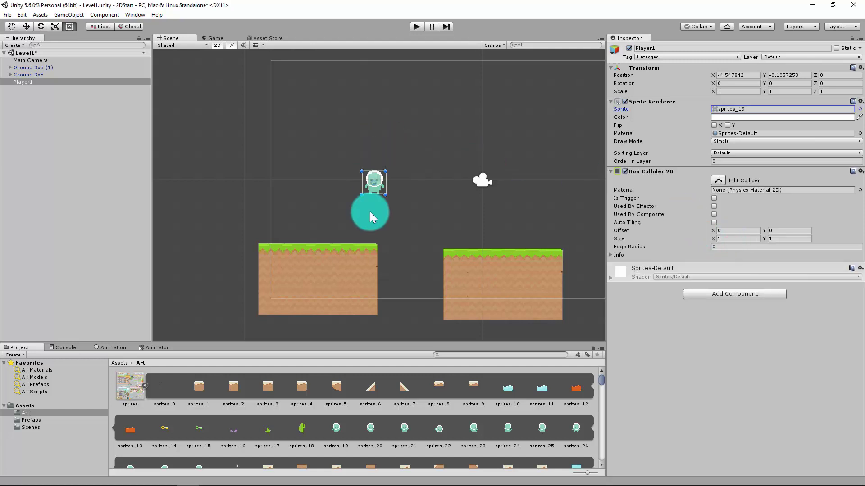
pyautogui.scroll(1, 383, 193)
pyautogui.scroll(3, 392, 174)
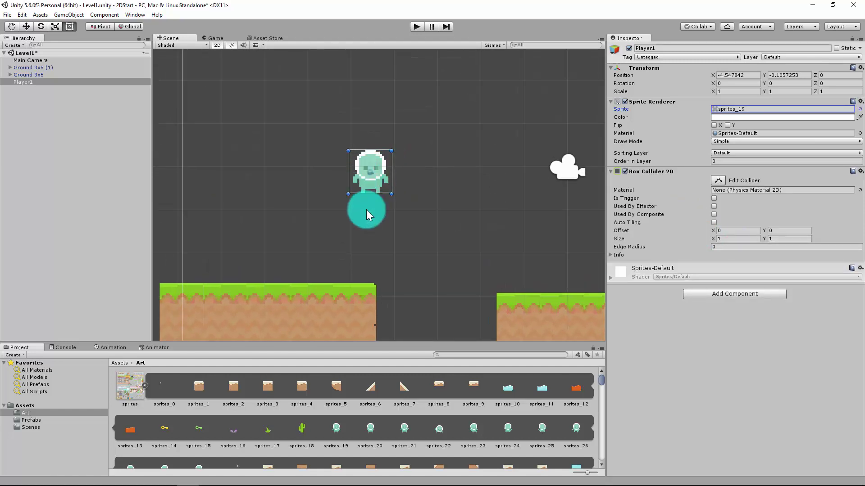
pyautogui.moveTo(713, 238); pyautogui.dragTo(763, 238)
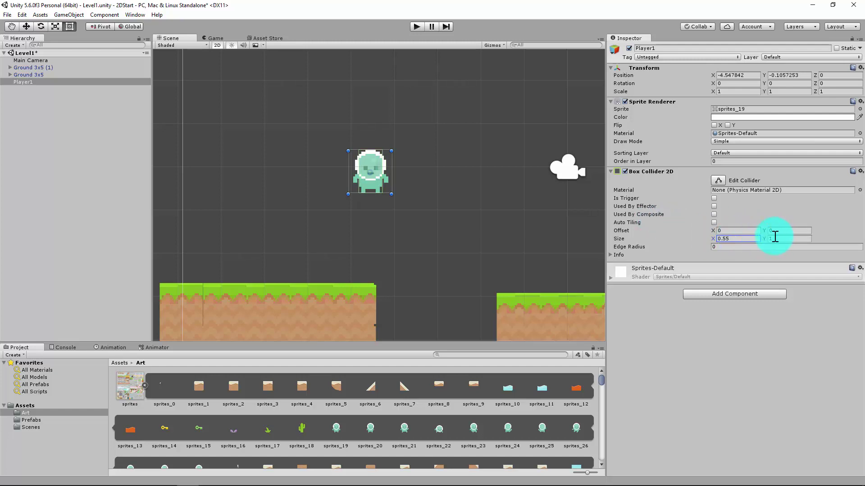
pyautogui.click(767, 240)
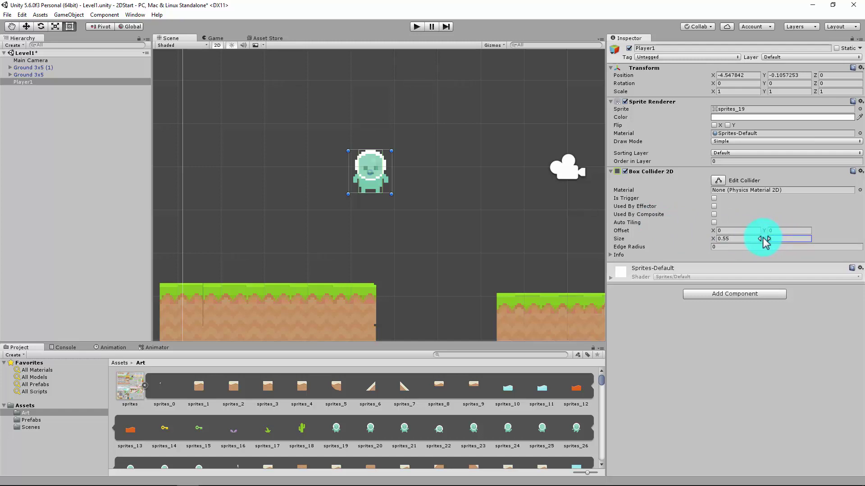
# Tune the collider's Y offset to -0.07 against the ground and recheck its height
pyautogui.click(765, 231)
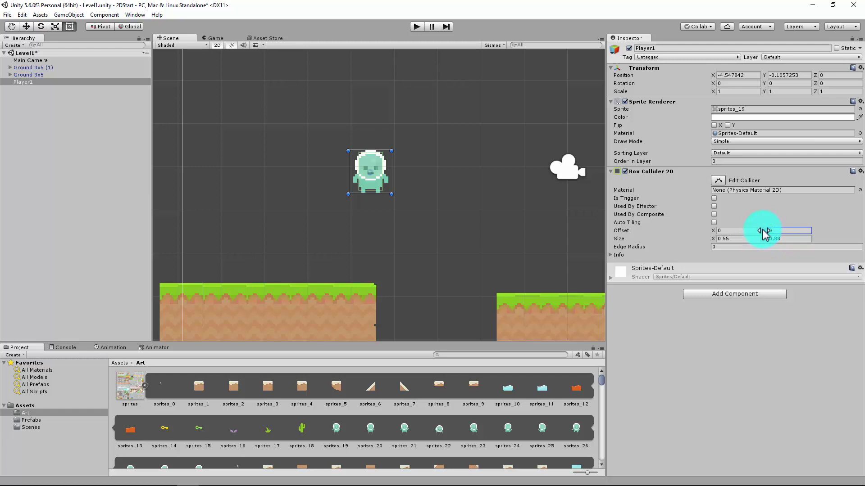
pyautogui.write('-0.13')
pyautogui.moveTo(763, 234); pyautogui.dragTo(765, 232)
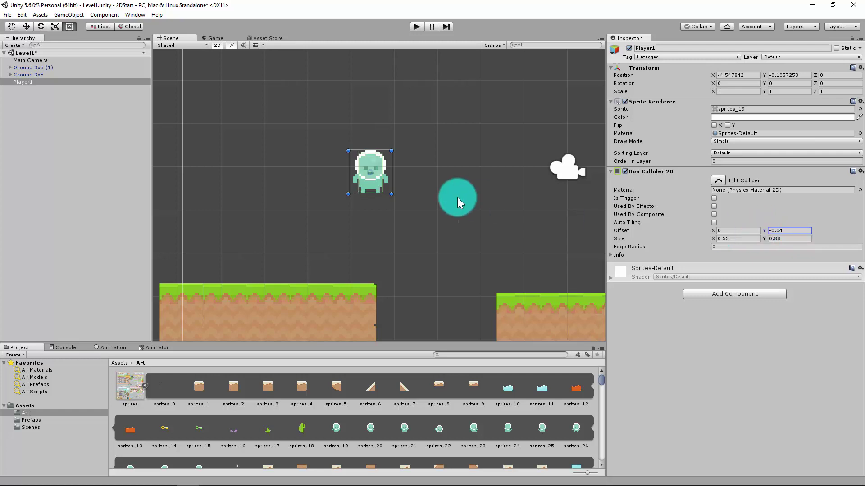
pyautogui.scroll(3, 355, 205)
pyautogui.scroll(2, 354, 194)
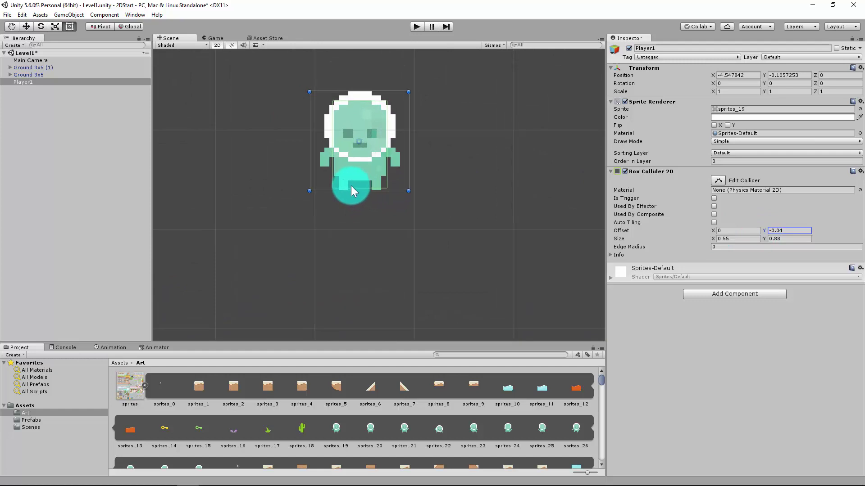
pyautogui.moveTo(347, 275); pyautogui.dragTo(456, 204, button='middle')
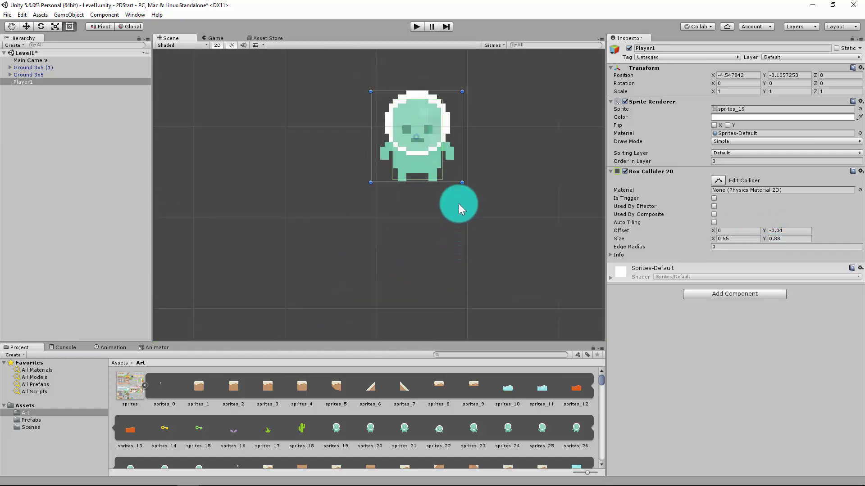
pyautogui.moveTo(765, 234); pyautogui.dragTo(763, 243)
pyautogui.click(767, 241)
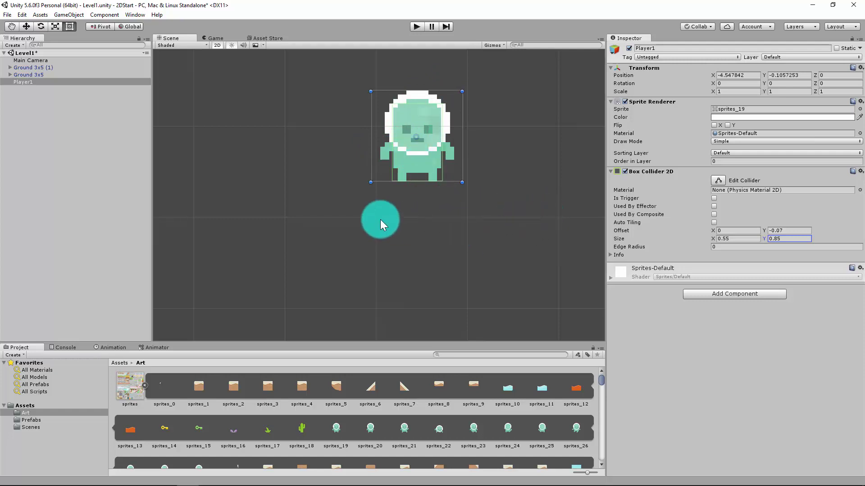
# Add a Dynamic Rigidbody 2D with gravity scale 1 from Physics 2D, and check its Constraints
pyautogui.click(733, 293)
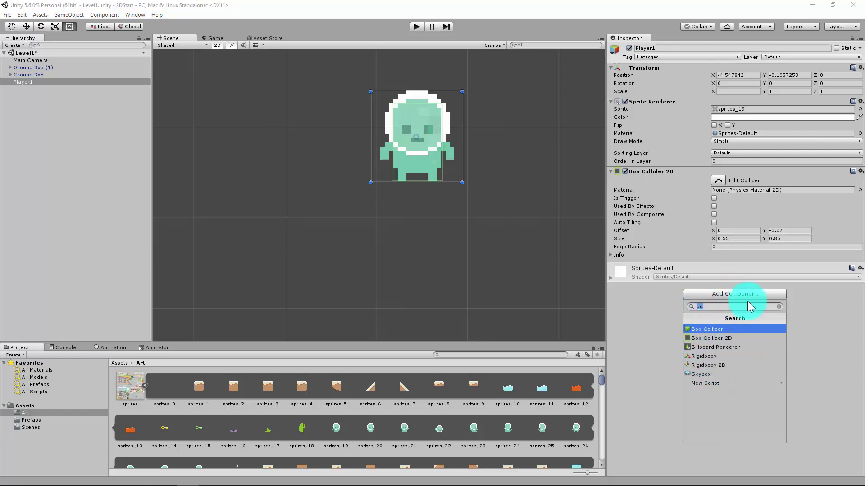
pyautogui.click(777, 307)
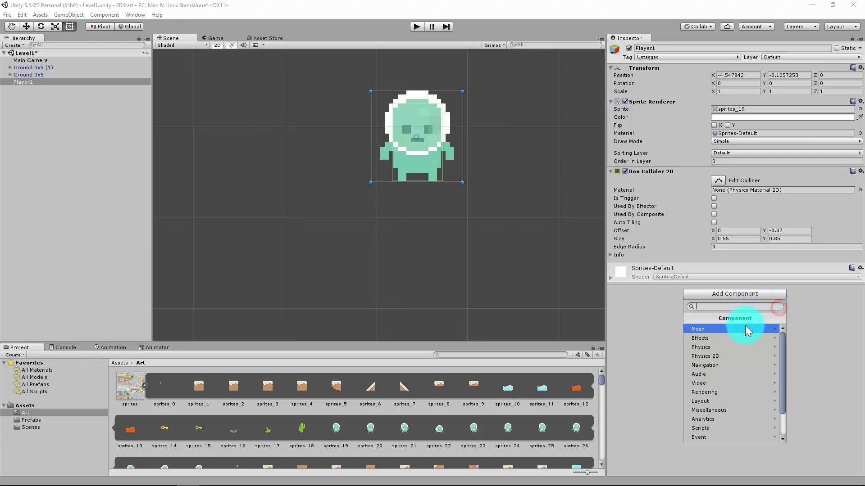
pyautogui.click(720, 356)
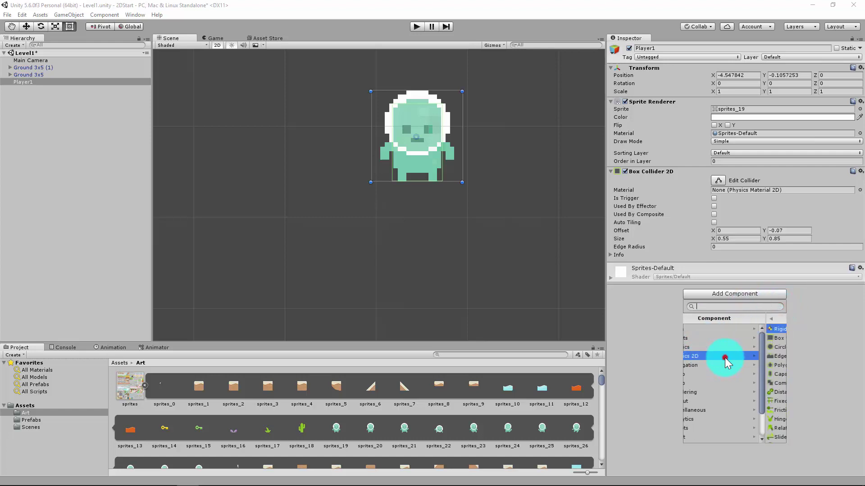
pyautogui.scroll(-3, 725, 362)
pyautogui.scroll(3, 728, 362)
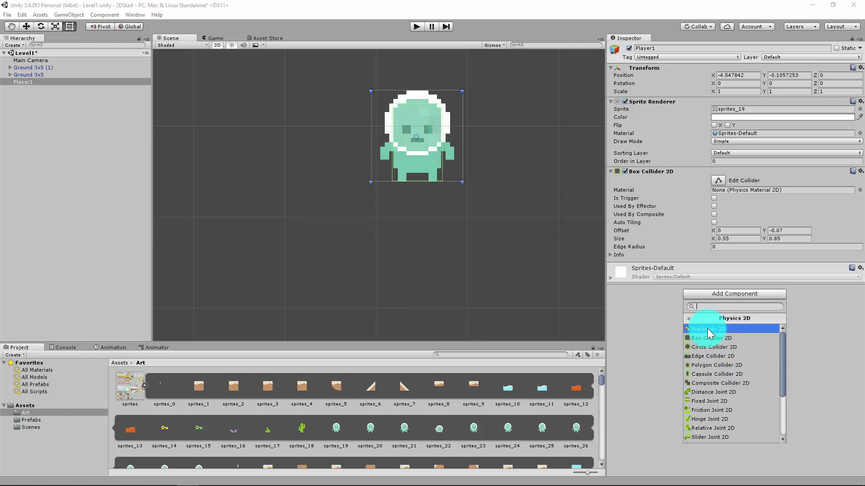
pyautogui.click(719, 329)
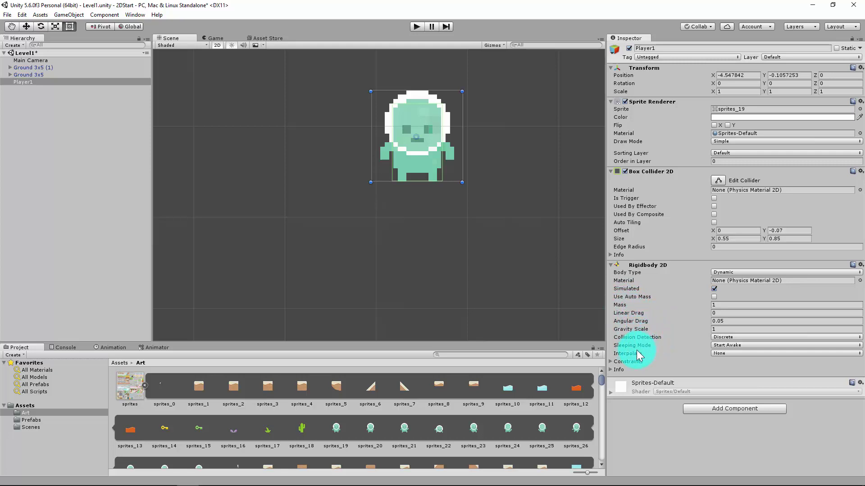
pyautogui.click(611, 362)
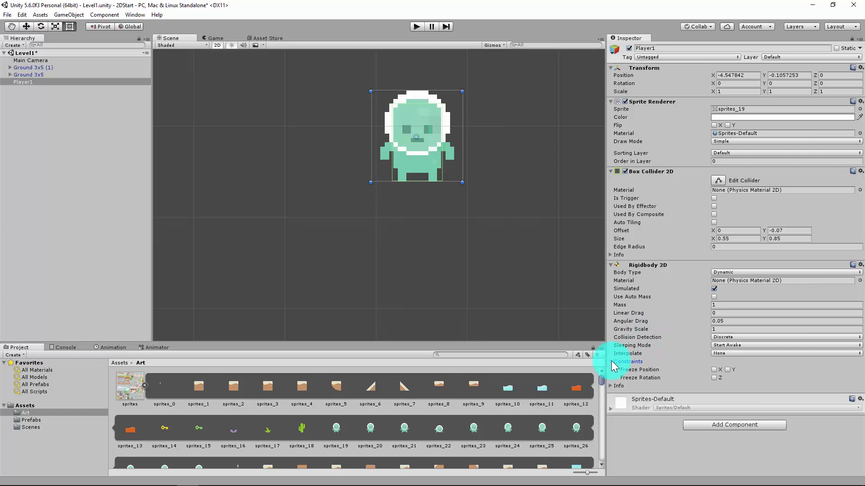
pyautogui.click(611, 361)
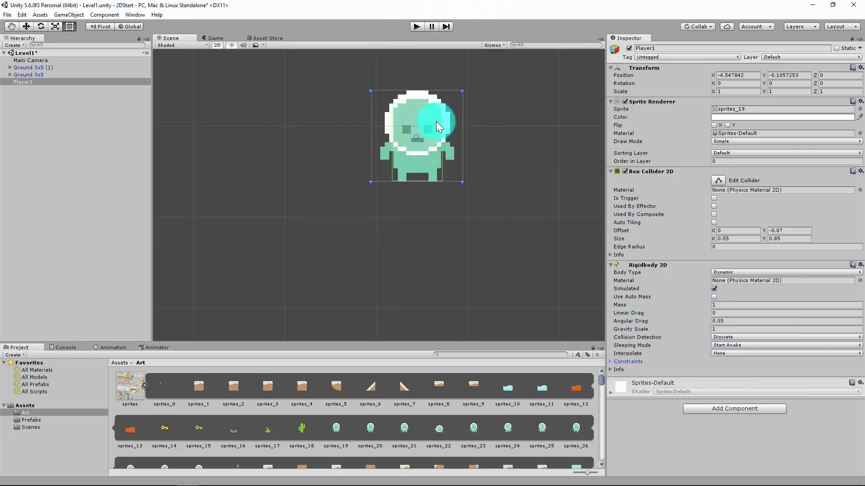
pyautogui.click(417, 26)
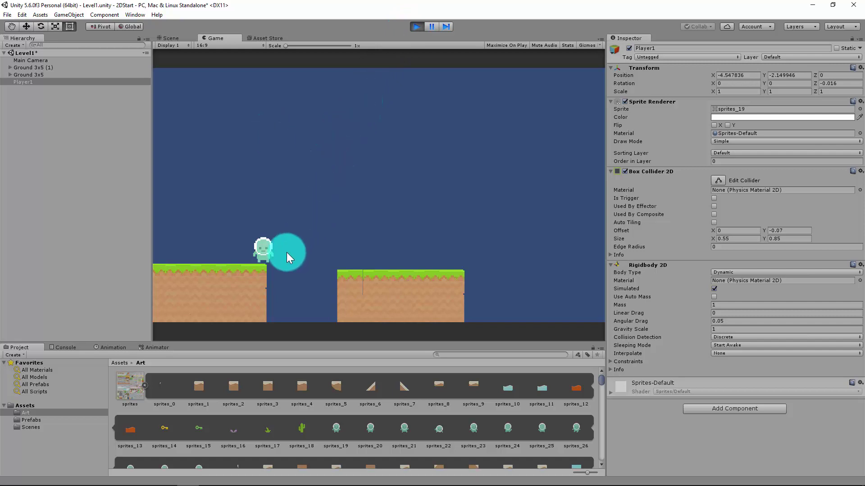
pyautogui.click(415, 27)
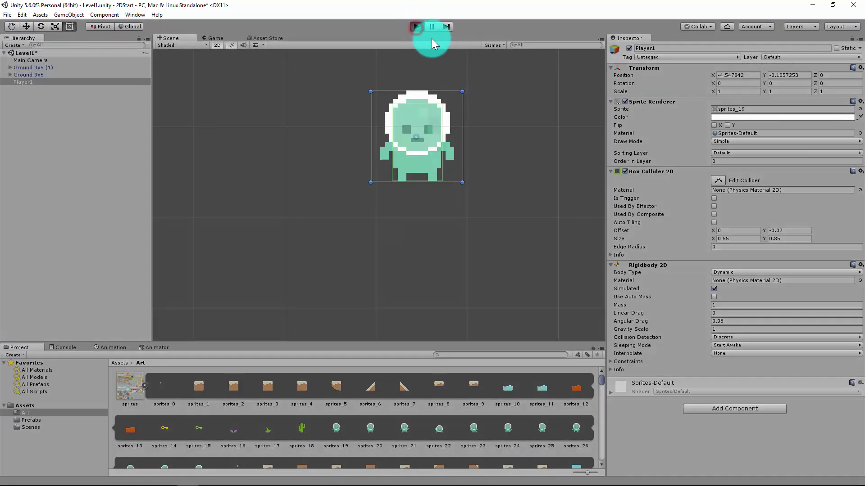
pyautogui.click(414, 26)
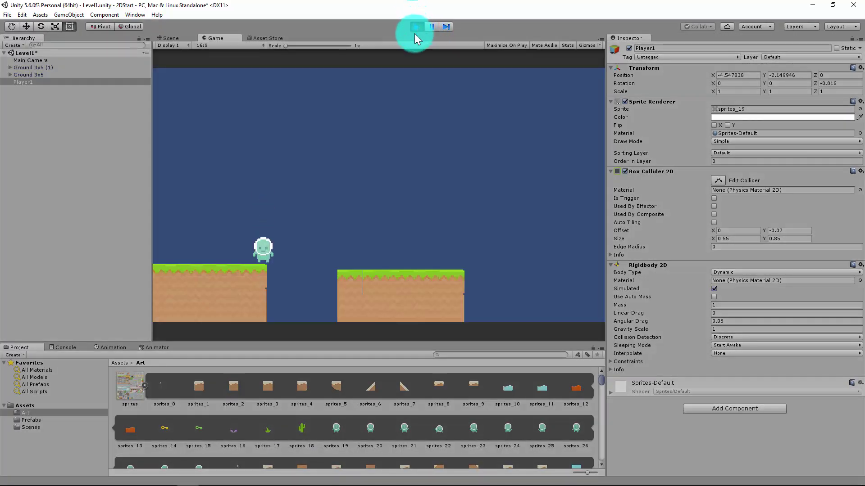
pyautogui.click(417, 26)
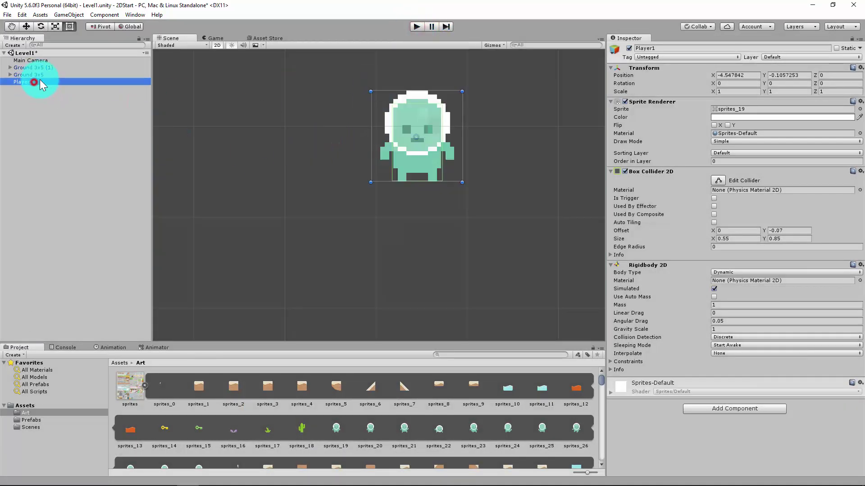
# Nudge Player1 slightly right and set its Rigidbody 2D gravity scale to 10.5
pyautogui.click(26, 26)
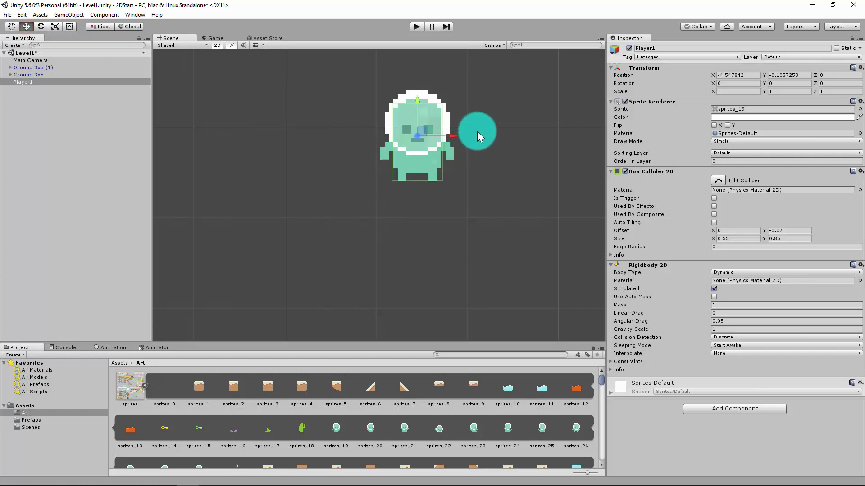
pyautogui.moveTo(452, 136); pyautogui.dragTo(466, 134)
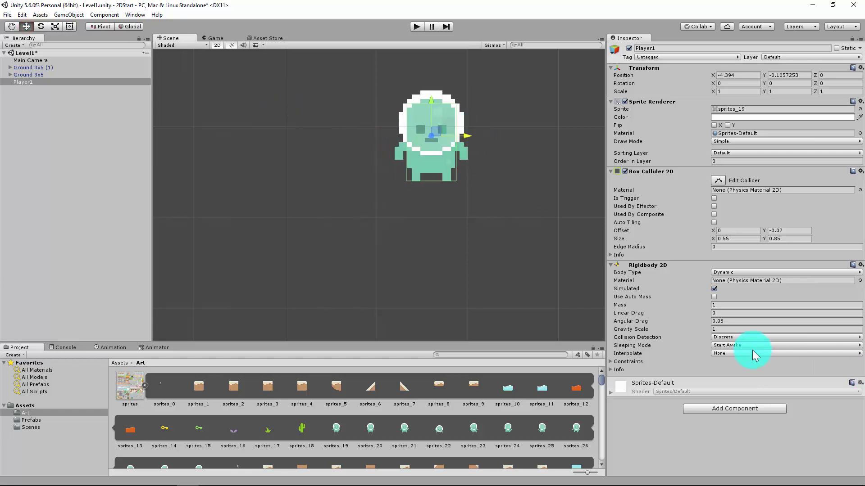
pyautogui.click(721, 329)
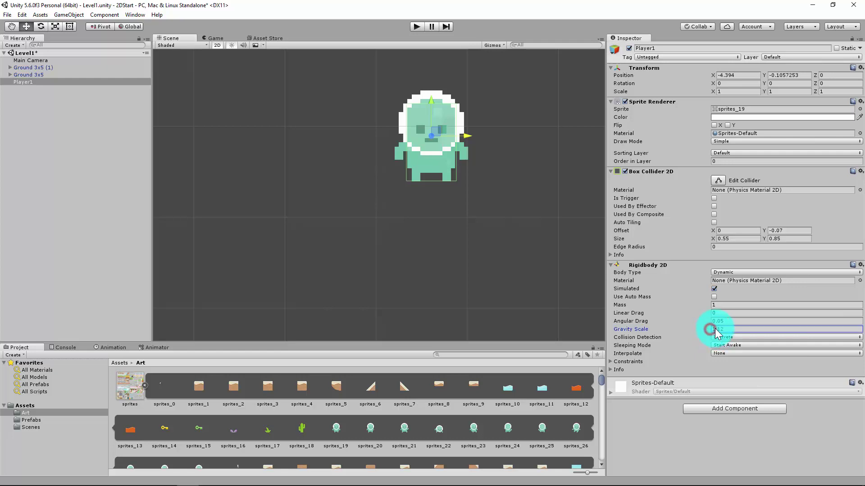
pyautogui.write('1.5')
pyautogui.write('10.5')
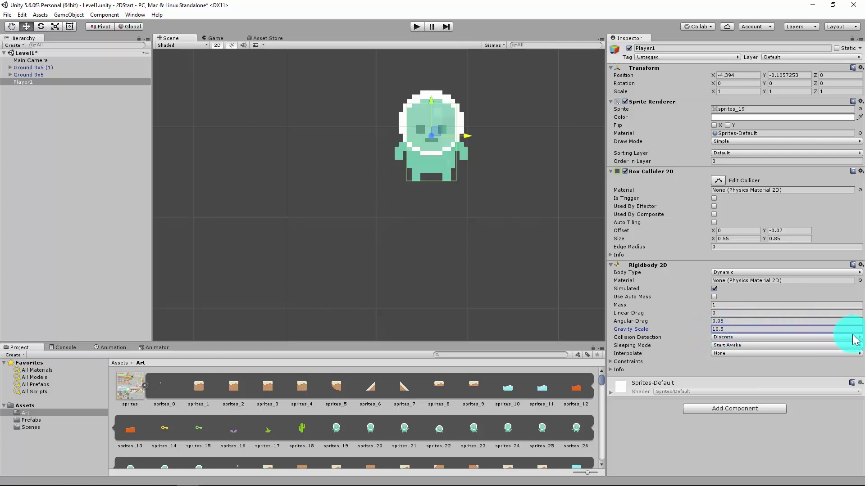
# Raise Player1 to Y 1.52 above the ground and start a play test
pyautogui.scroll(-5, 442, 228)
pyautogui.scroll(-3, 442, 228)
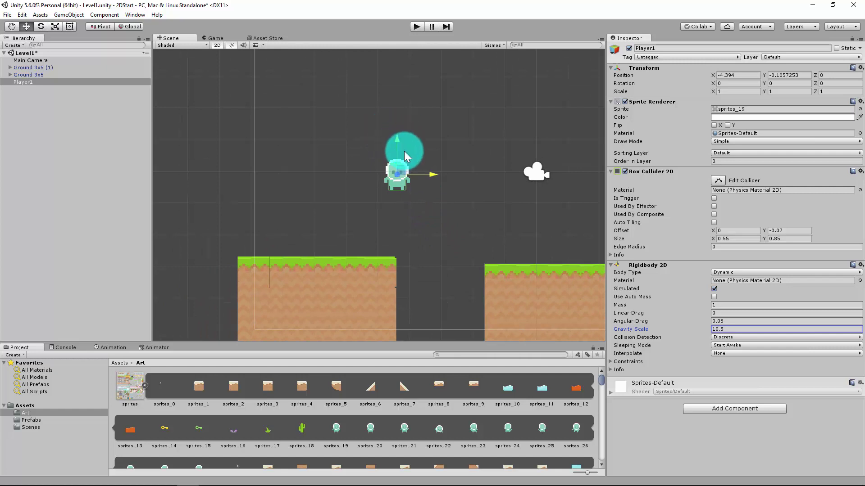
pyautogui.moveTo(403, 166); pyautogui.dragTo(406, 117)
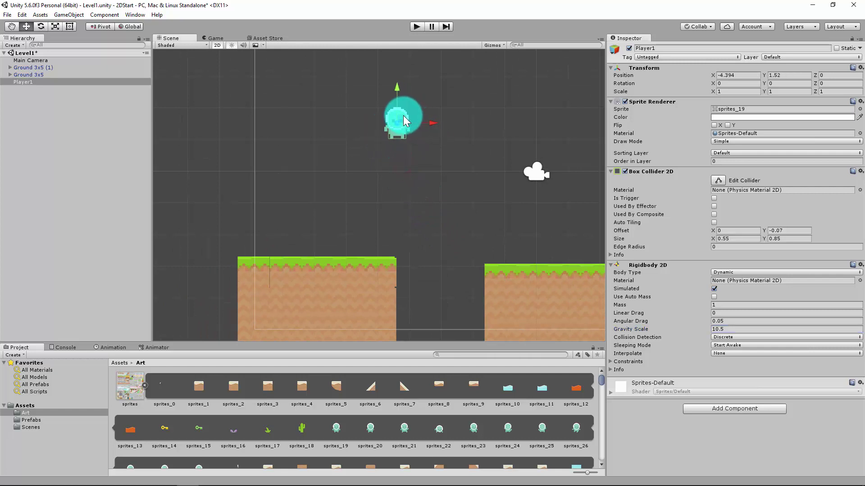
pyautogui.click(416, 26)
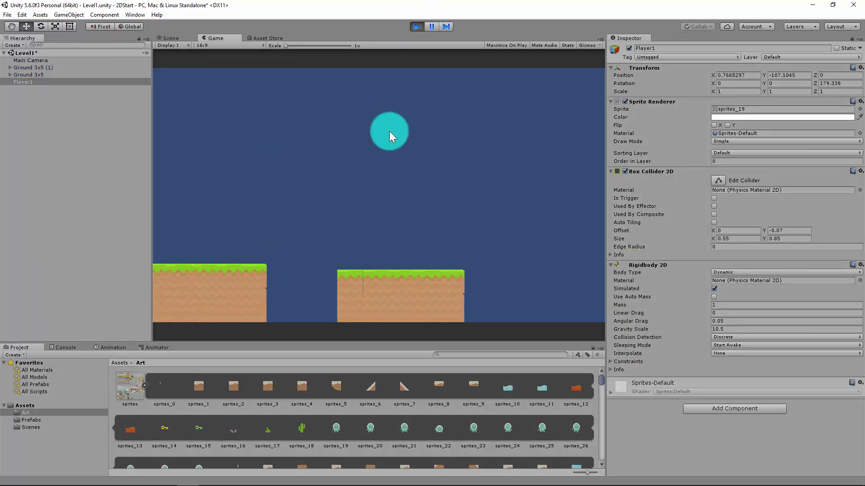
# Stop the test, set gravity scale to 5, and run and stop another test
pyautogui.click(416, 28)
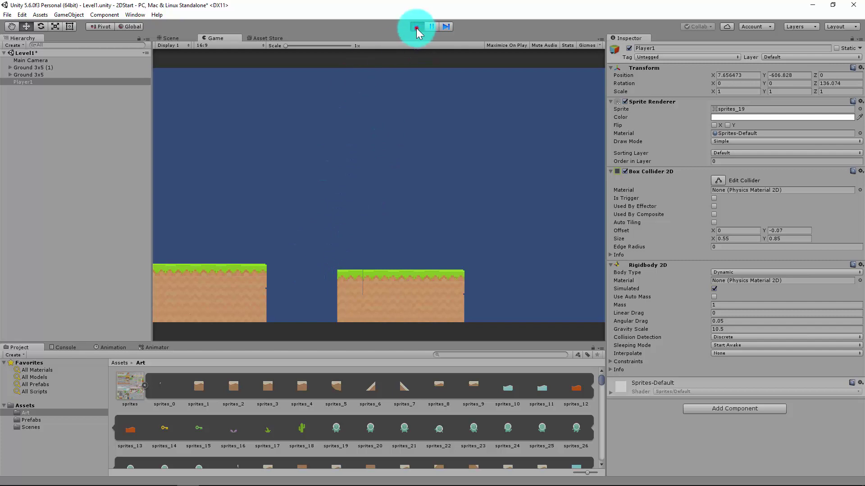
pyautogui.click(734, 329)
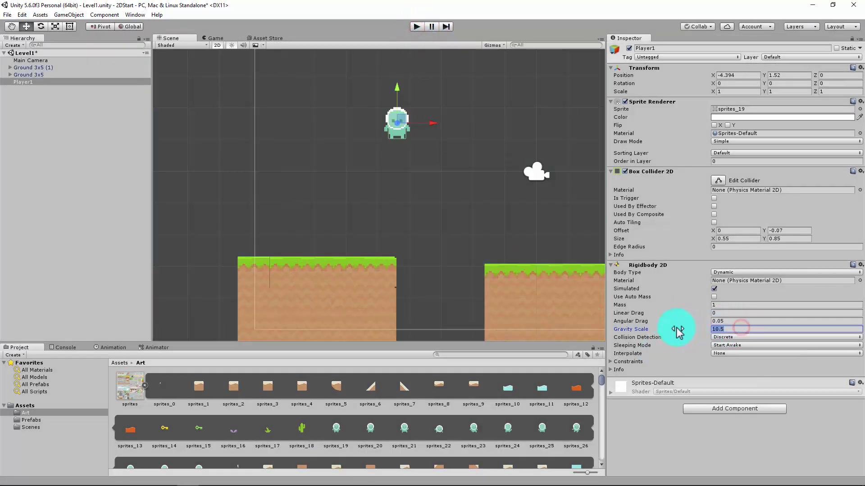
pyautogui.write('5')
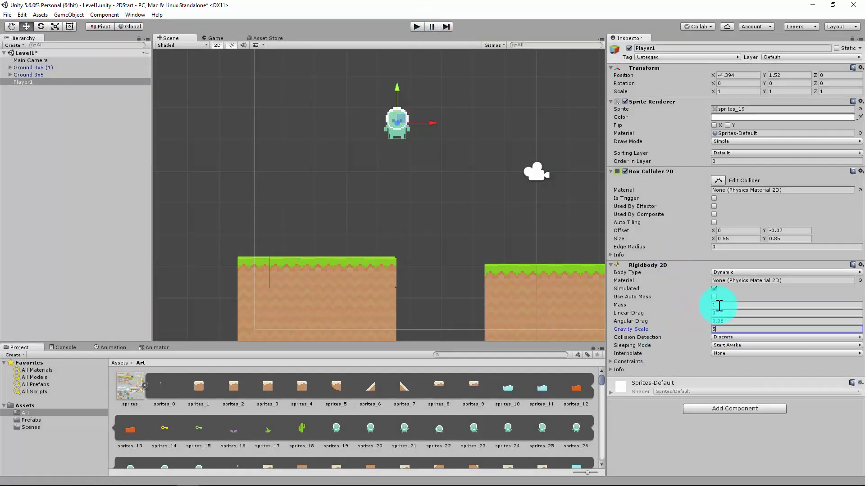
pyautogui.click(418, 27)
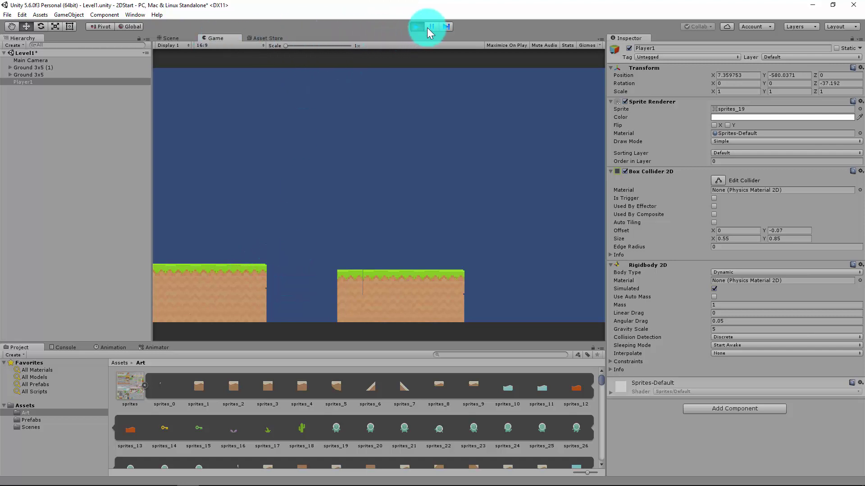
pyautogui.click(412, 27)
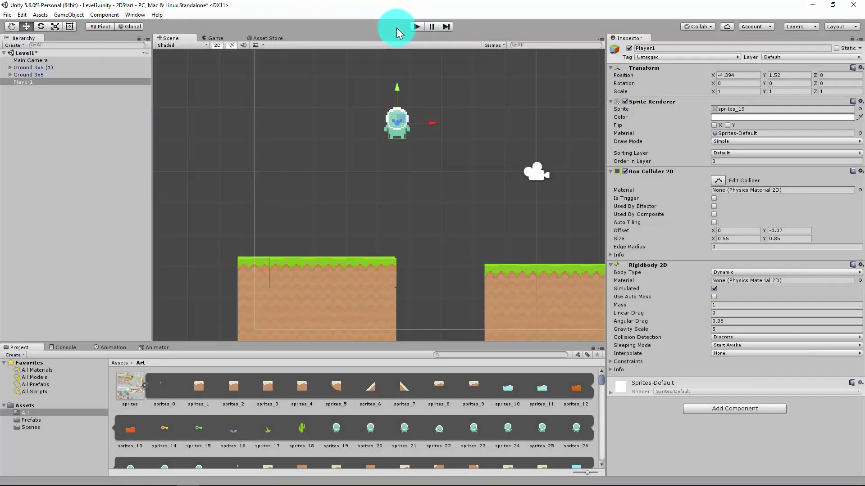
# Set Player1's gravity scale to 1 and run the scene again
pyautogui.click(723, 329)
pyautogui.write('1')
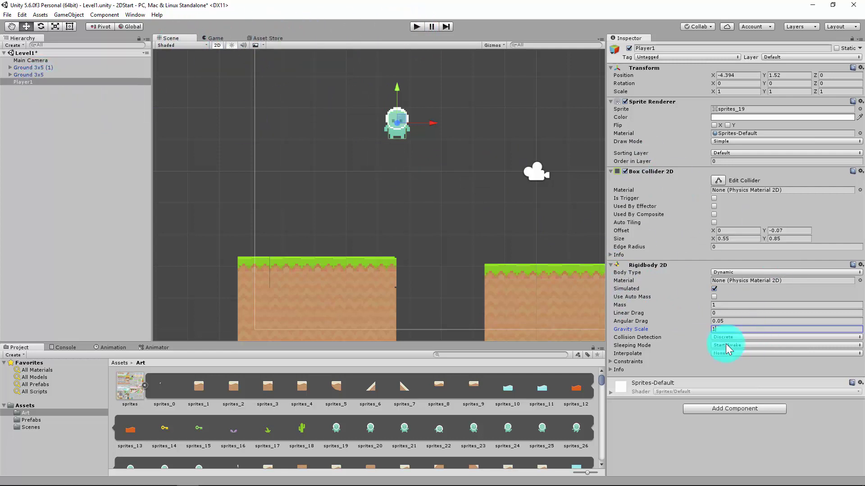
pyautogui.click(416, 28)
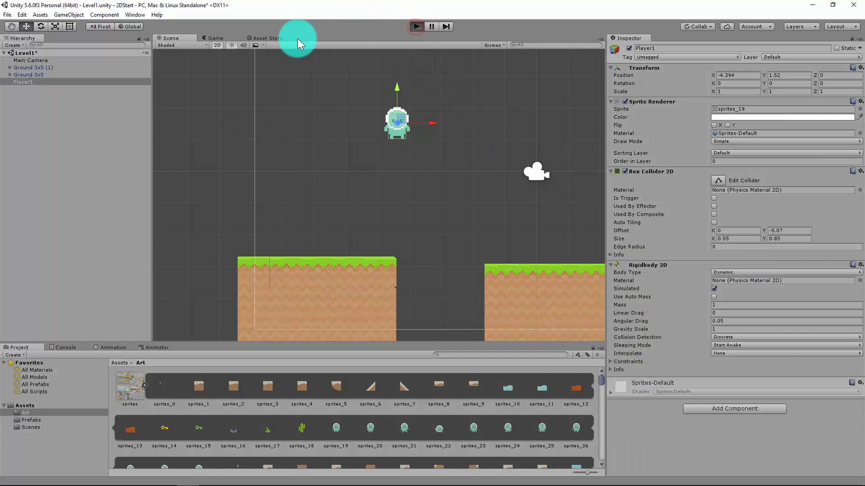
pyautogui.click(172, 39)
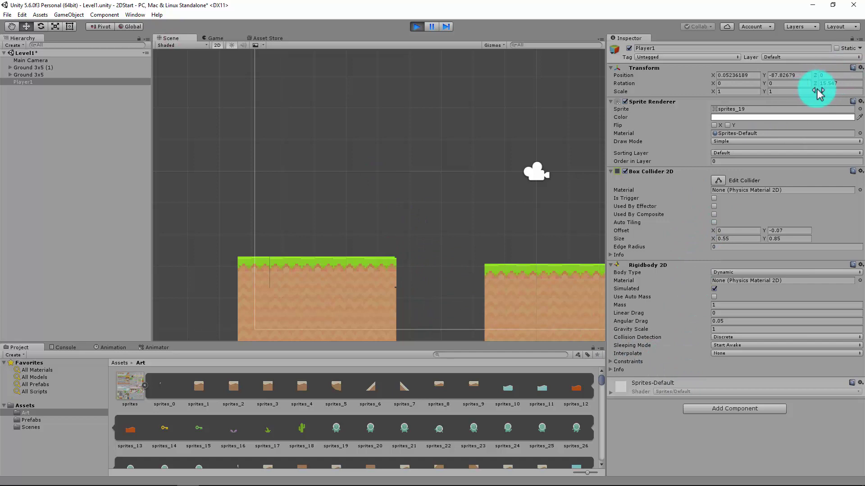
pyautogui.scroll(-8, 375, 222)
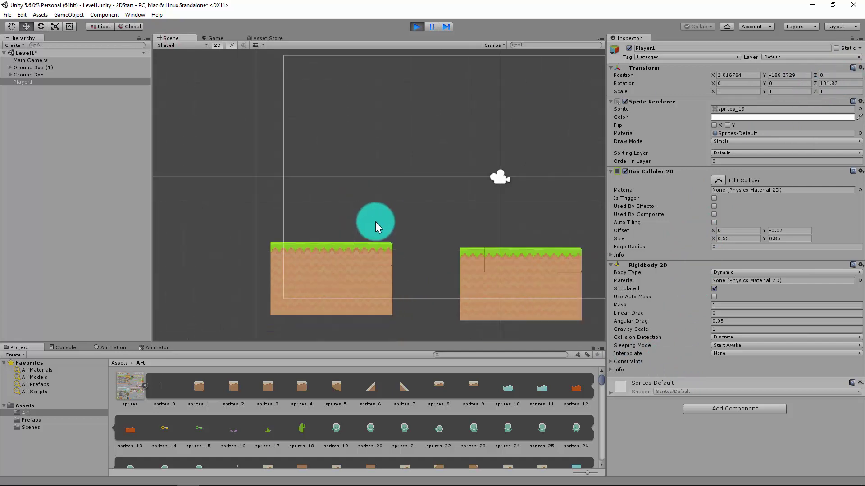
pyautogui.moveTo(391, 228); pyautogui.dragTo(392, 199)
pyautogui.scroll(8, 392, 199)
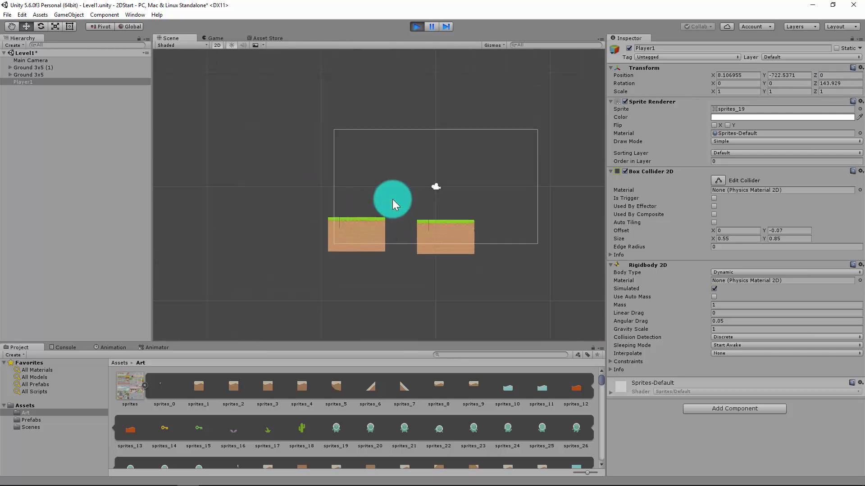
pyautogui.click(415, 26)
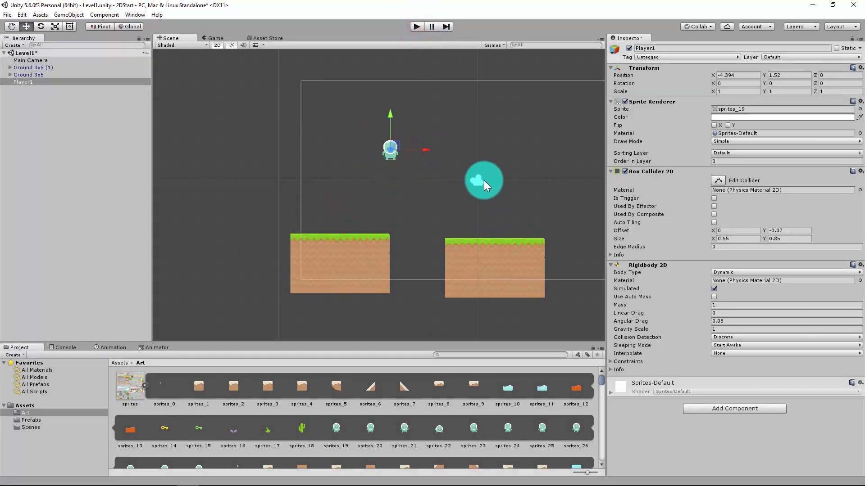
# Enable Freeze Rotation Z under Rigidbody 2D Constraints and test-run the scene
pyautogui.click(612, 361)
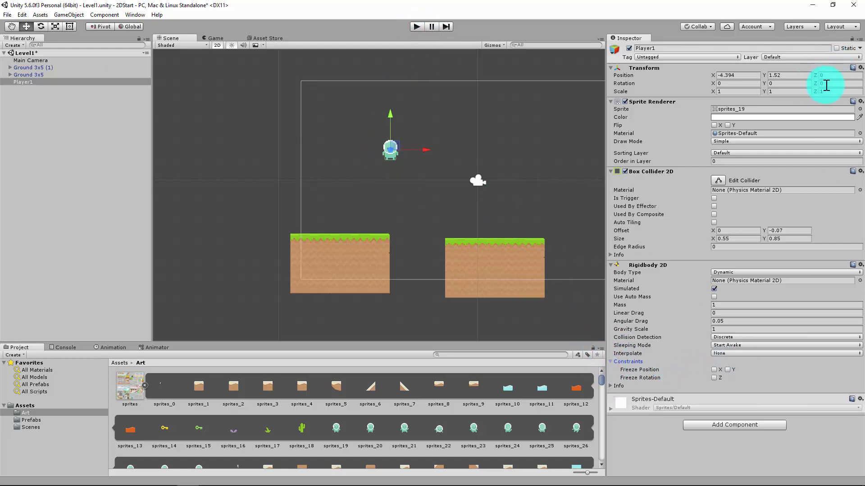
pyautogui.click(715, 378)
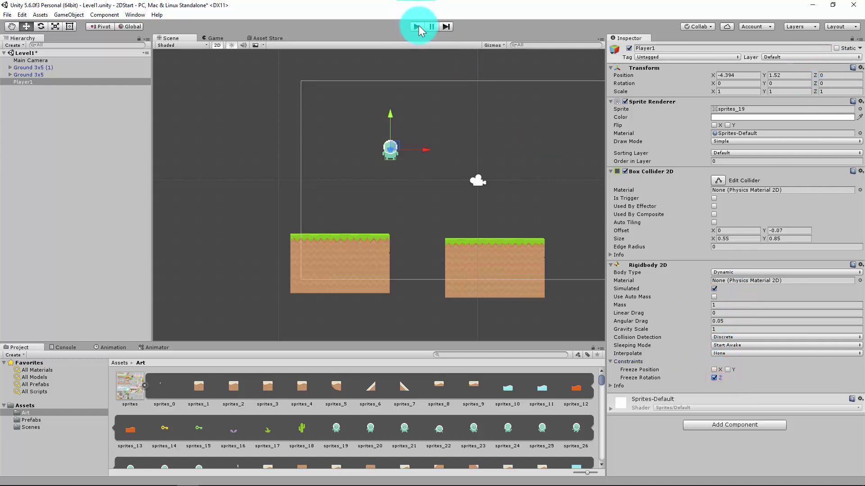
pyautogui.click(417, 27)
pyautogui.click(358, 173)
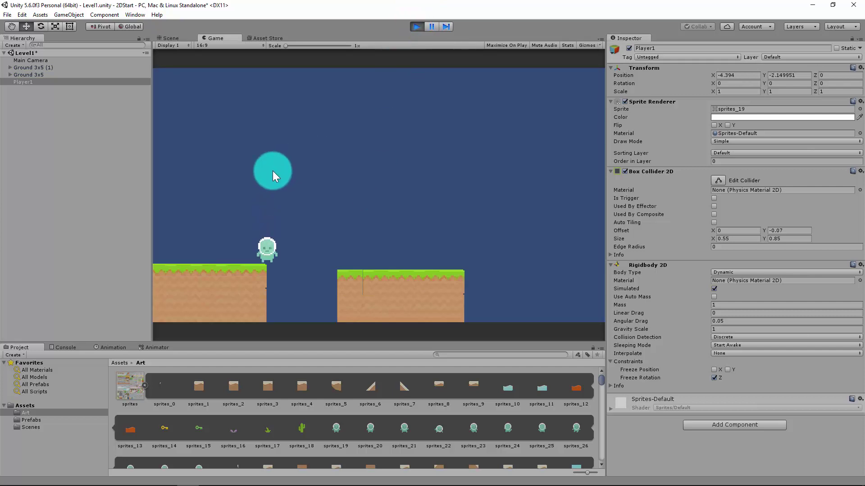
pyautogui.click(418, 26)
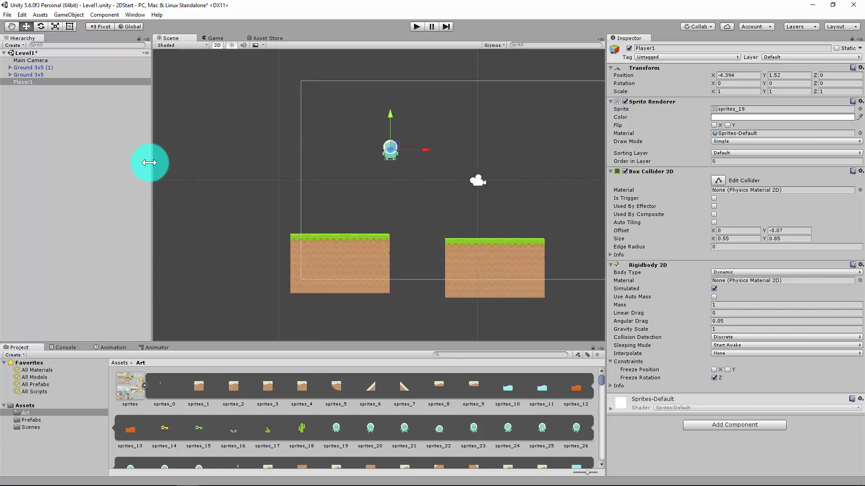
pyautogui.click(21, 16)
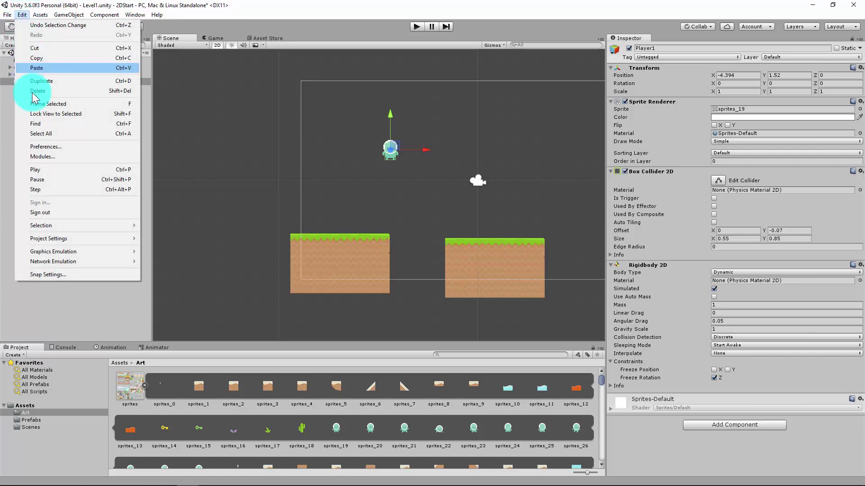
pyautogui.click(74, 148)
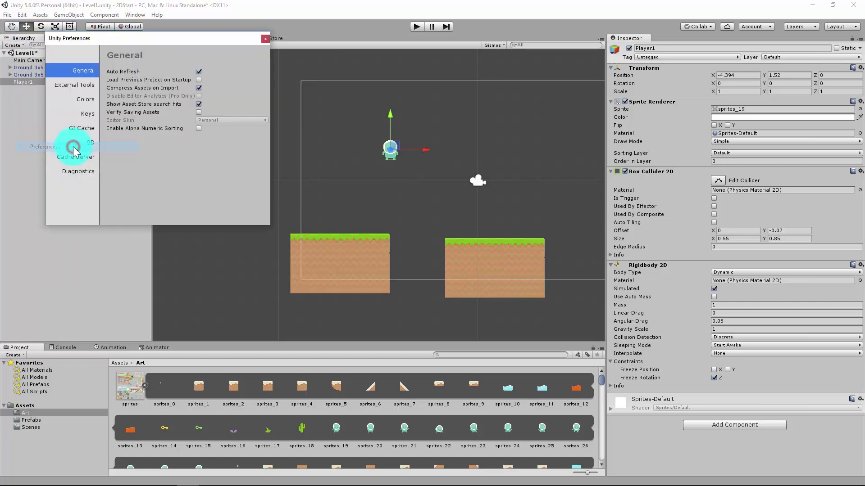
pyautogui.click(74, 86)
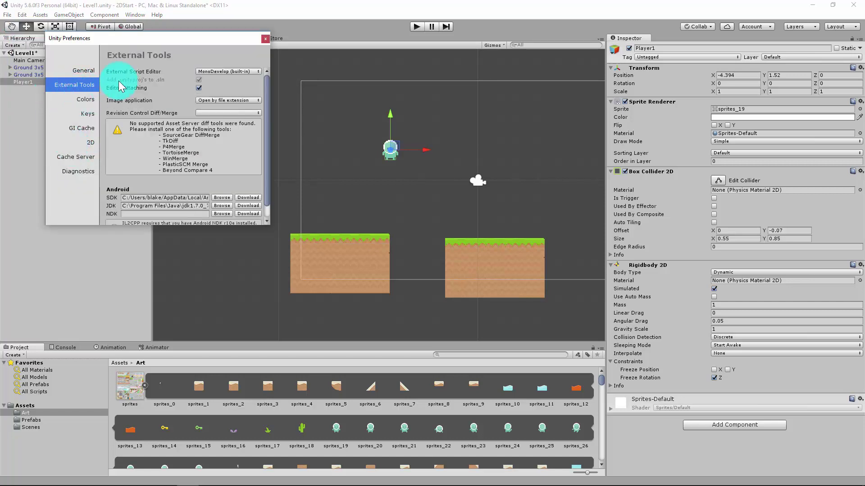
pyautogui.click(225, 72)
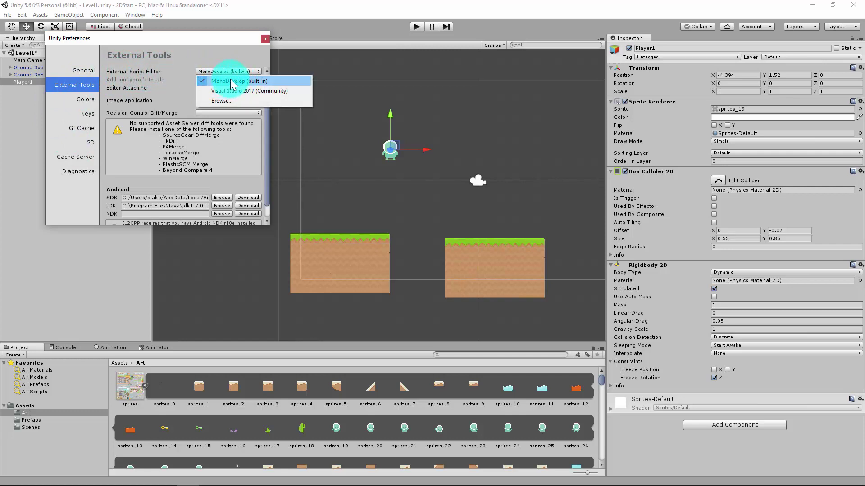
pyautogui.click(228, 81)
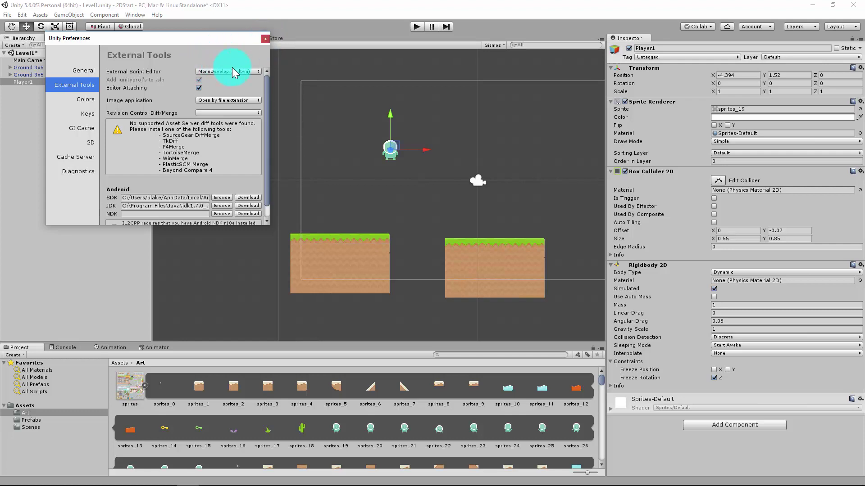
pyautogui.click(265, 39)
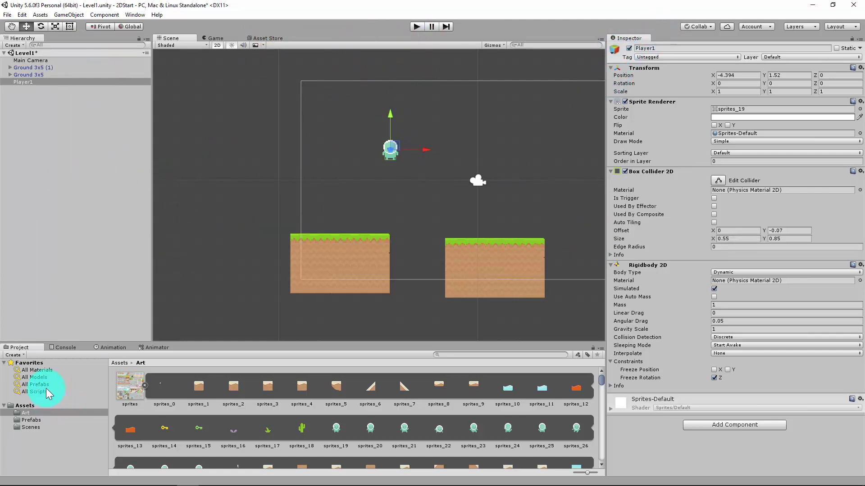
# Create a folder named Scripts in the Assets root, then reselect Player1
pyautogui.click(25, 406)
pyautogui.click(249, 393)
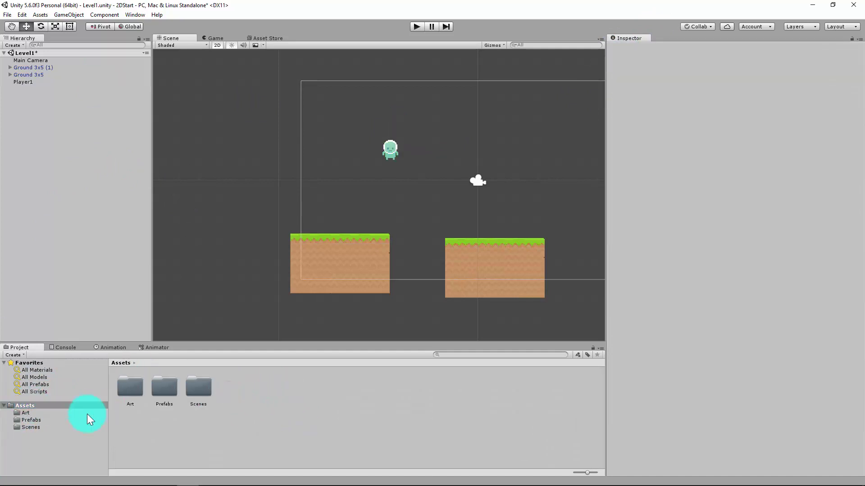
pyautogui.rightClick(277, 395)
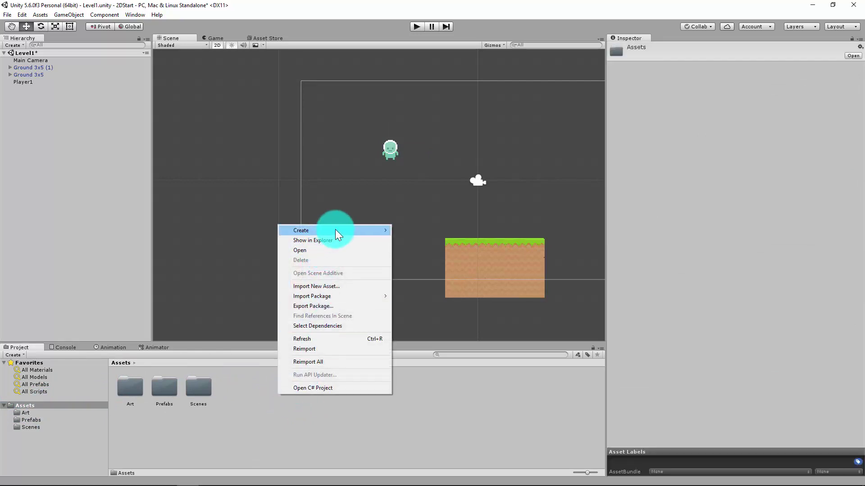
pyautogui.moveTo(335, 229)
pyautogui.click(406, 231)
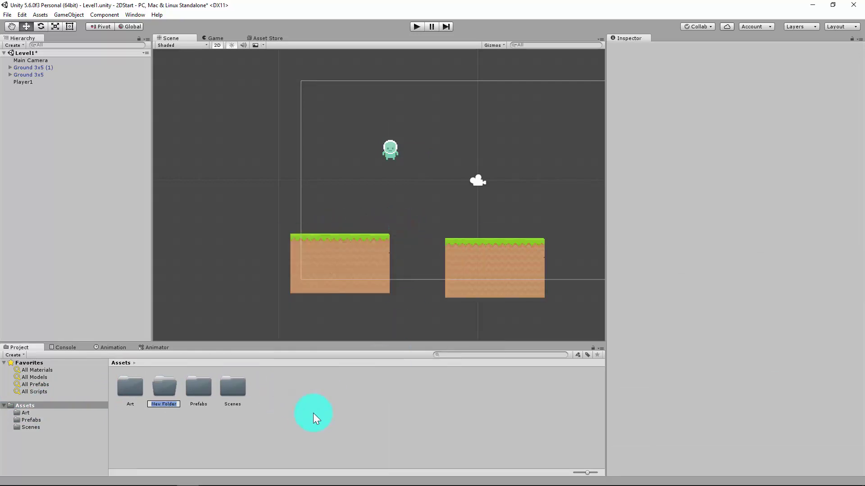
pyautogui.write('Scripts')
pyautogui.press('Return')
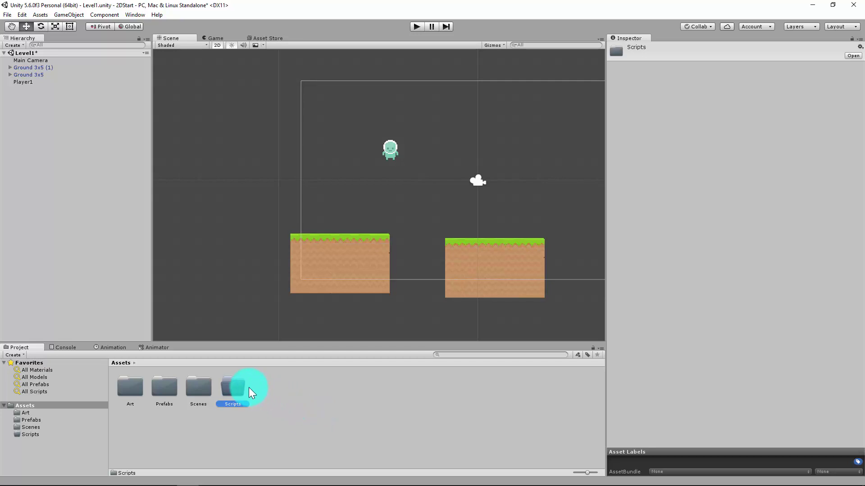
pyautogui.click(22, 82)
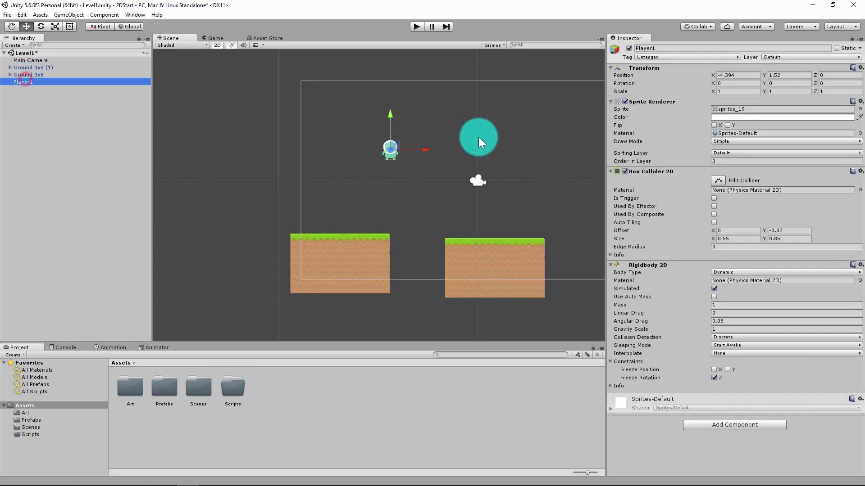